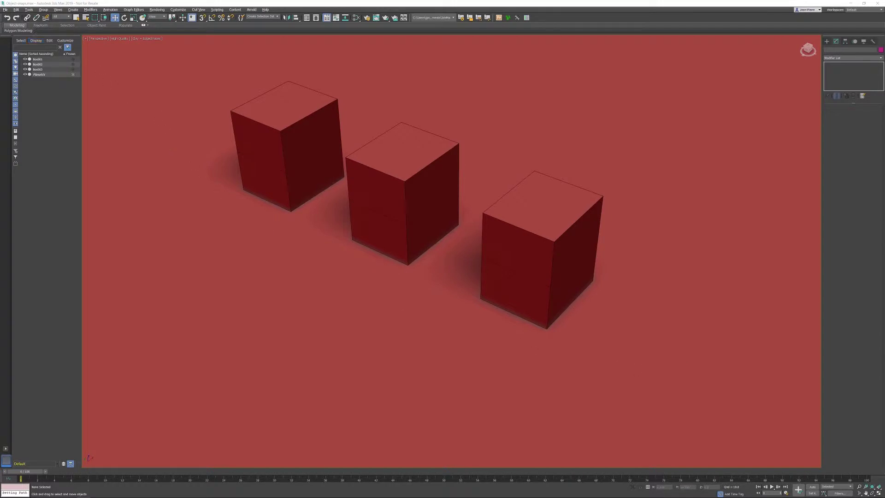
# - Open the Transform Toolbox and select the middle box
pyautogui.click(17, 10)
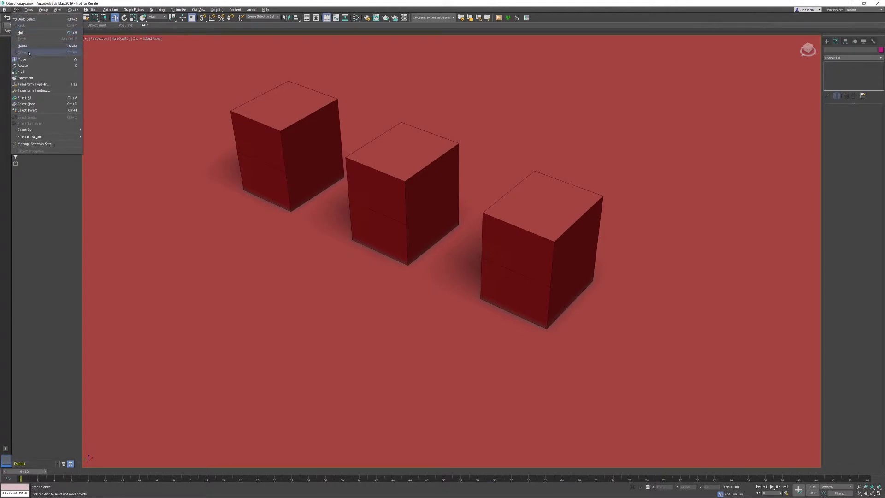
pyautogui.click(55, 91)
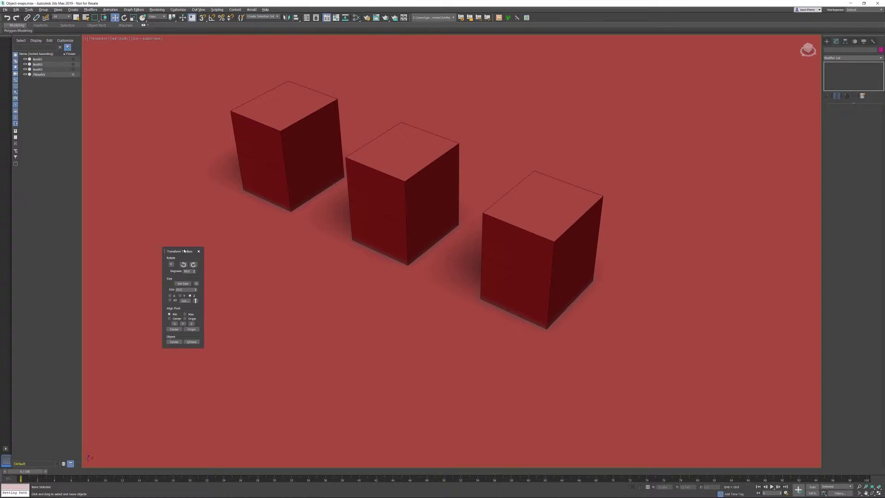
pyautogui.click(382, 183)
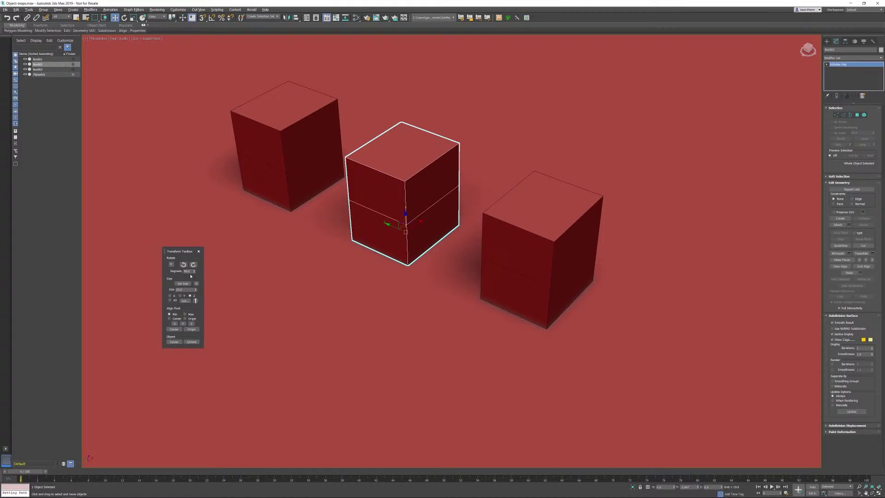
# - Rotate the middle box counterclockwise relative to the view and turn it back clockwise by the same angle
pyautogui.click(171, 265)
pyautogui.click(173, 281)
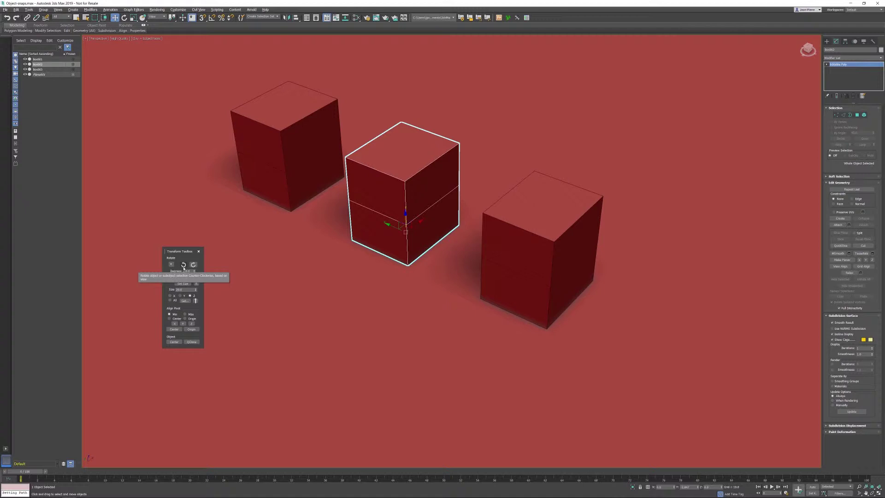
pyautogui.click(184, 265)
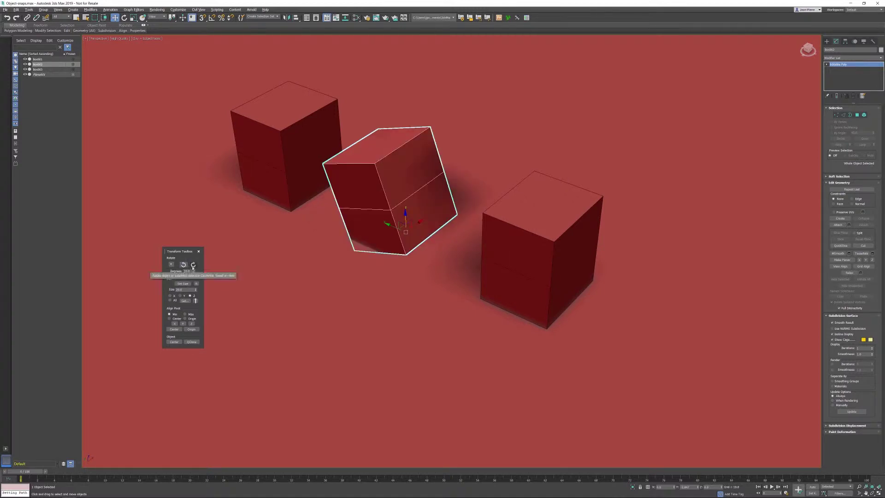
pyautogui.click(192, 266)
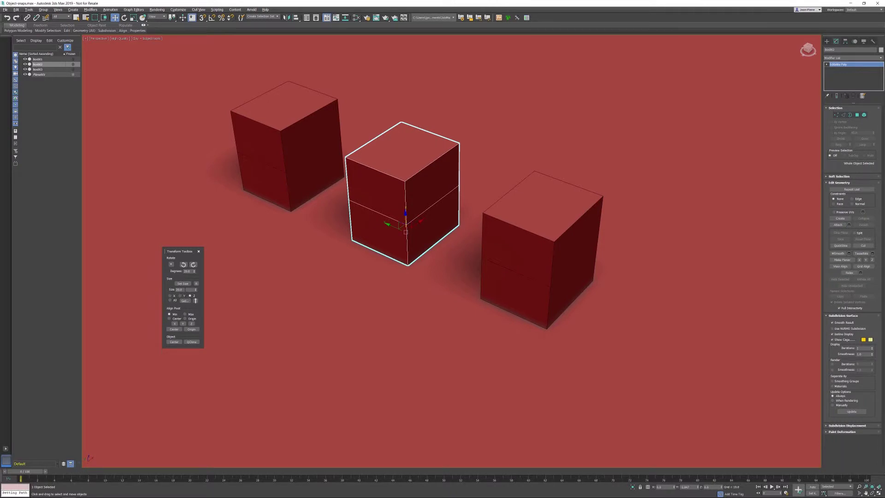
# - Display the middle box's dimensions and set its size along Z to 20
pyautogui.click(185, 301)
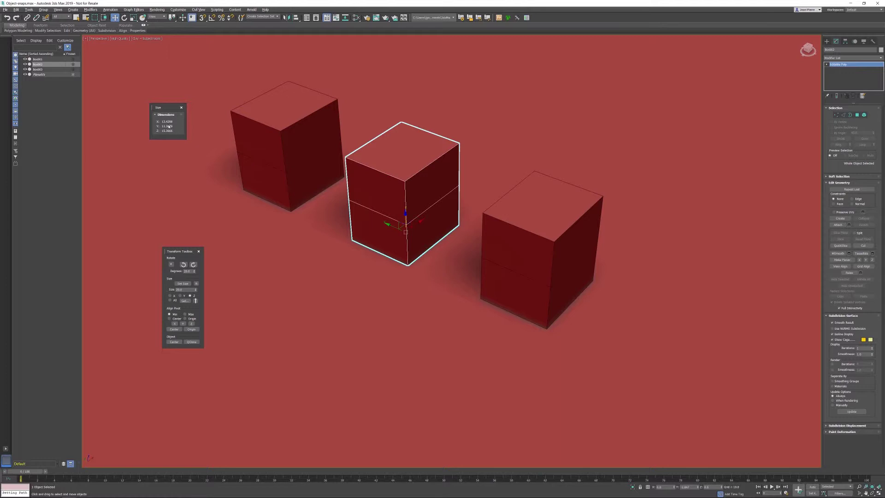
pyautogui.click(190, 296)
pyautogui.click(183, 283)
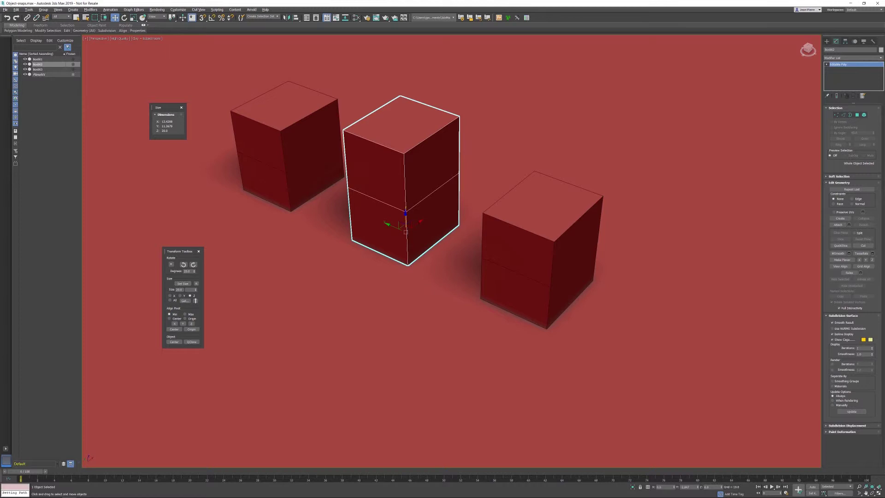
# - Reset the middle box's transform by applying and collapsing an XForm, and close the dimensions window
pyautogui.click(196, 284)
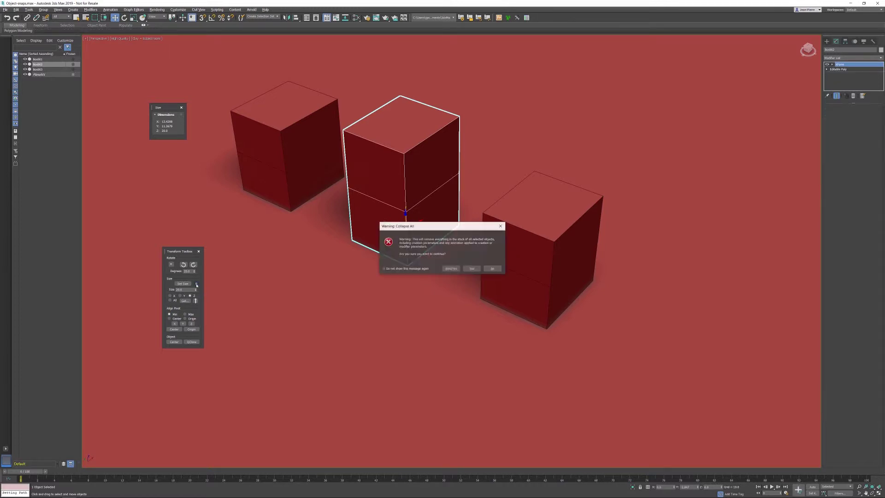
pyautogui.click(472, 269)
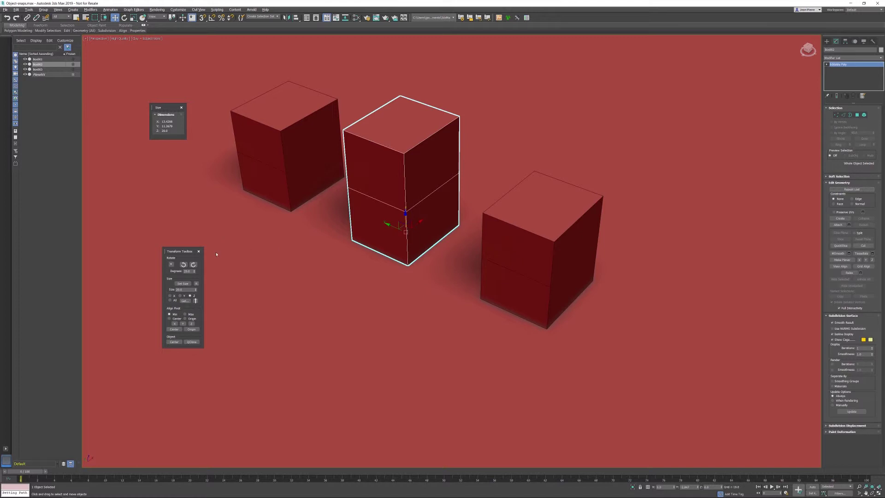
pyautogui.click(182, 107)
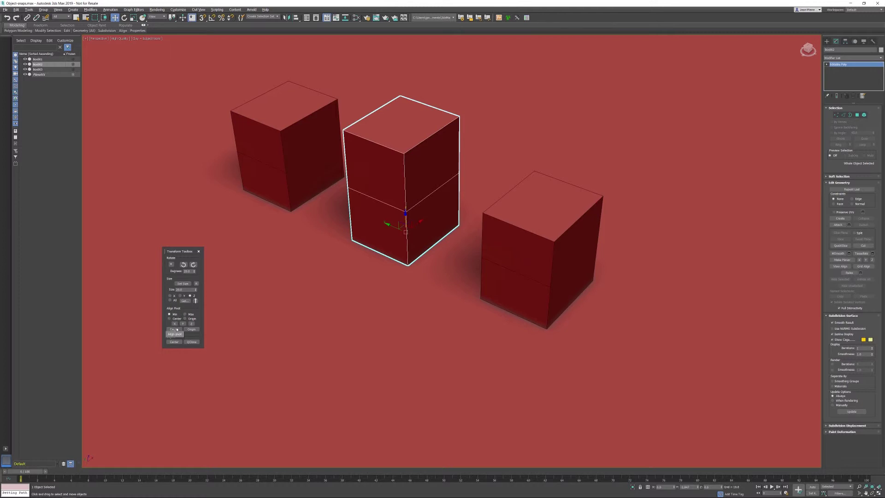
# - Try aligning the middle box's pivot to the origin and to its minimum X and Y sides, finishing with the pivot centered
pyautogui.click(175, 329)
pyautogui.click(191, 329)
pyautogui.click(175, 323)
pyautogui.click(184, 325)
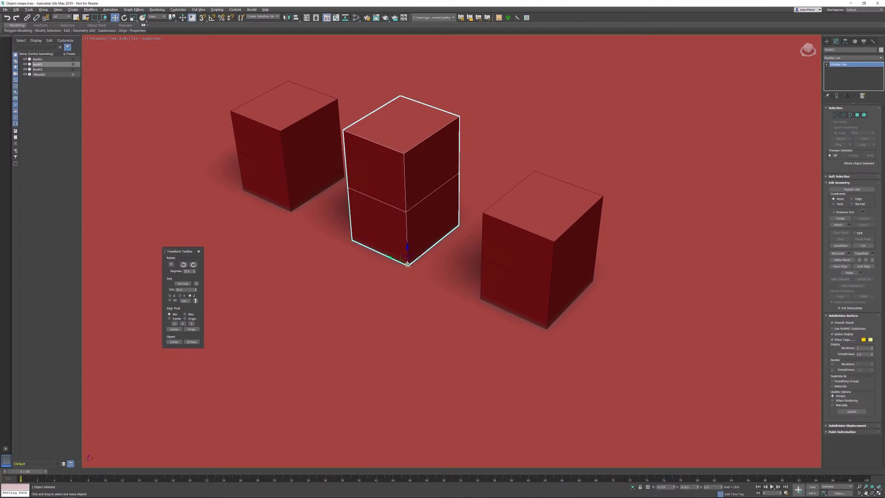
pyautogui.click(174, 329)
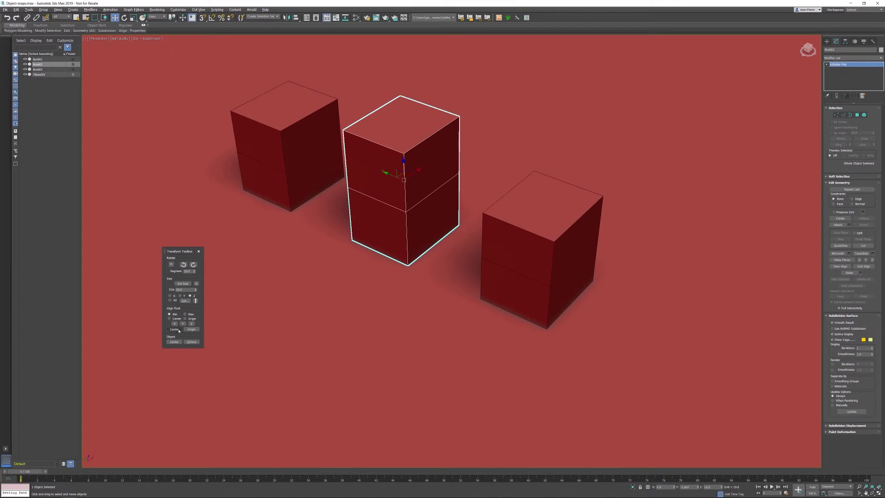
# - Quick-clone the unselected box nearest the camera twice from the perspective view, forming a continuous row
pyautogui.click(521, 244)
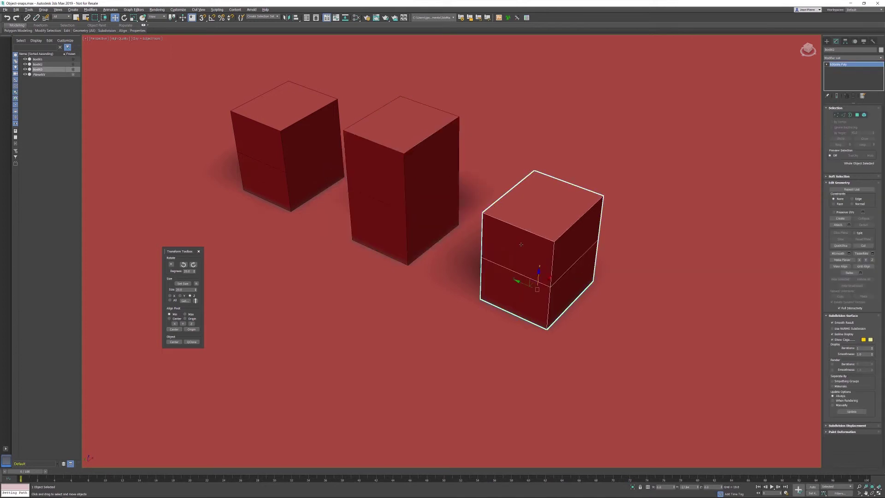
pyautogui.click(191, 342)
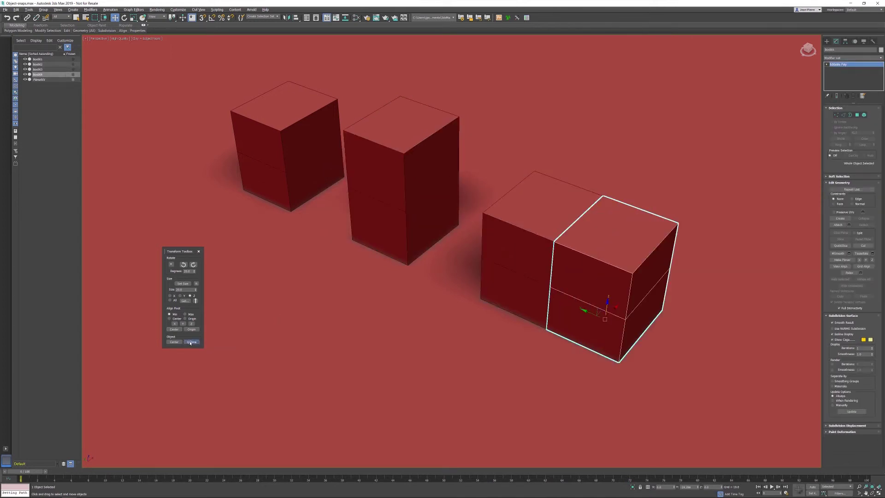
pyautogui.click(191, 342)
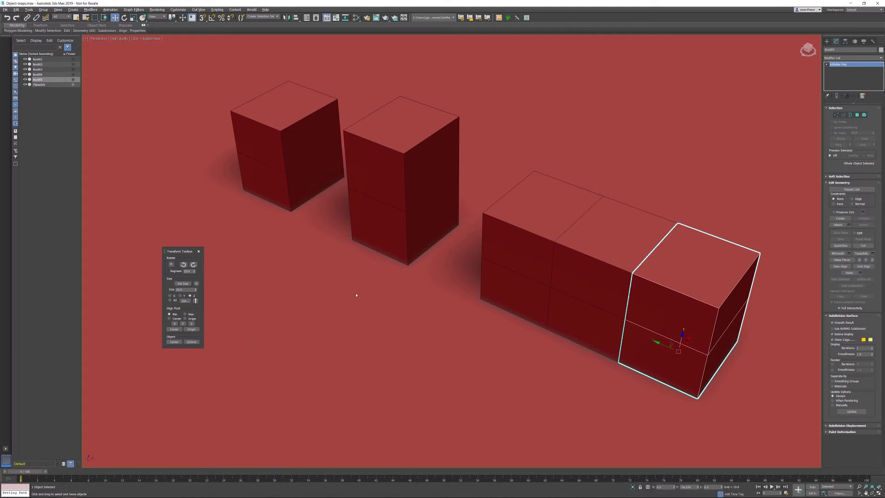
# - Quick-clone the last box in the row three times sideways as seen from the Front view
pyautogui.click(98, 40)
pyautogui.click(111, 79)
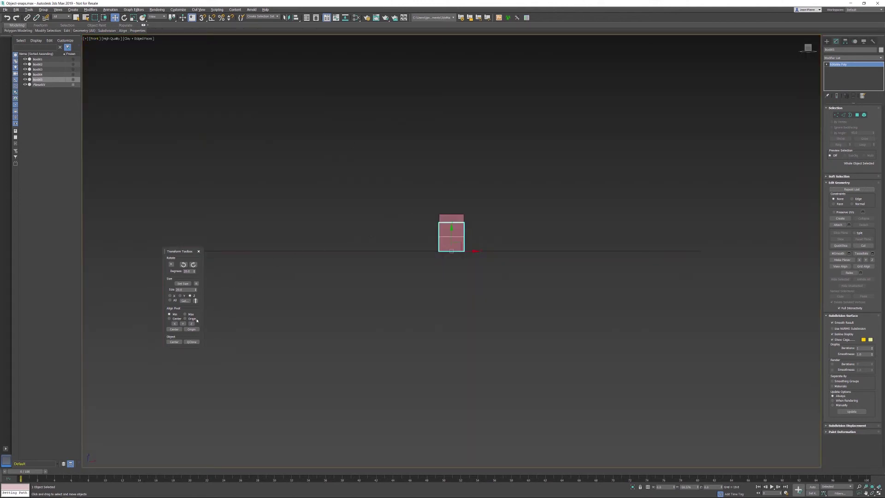
pyautogui.click(192, 342)
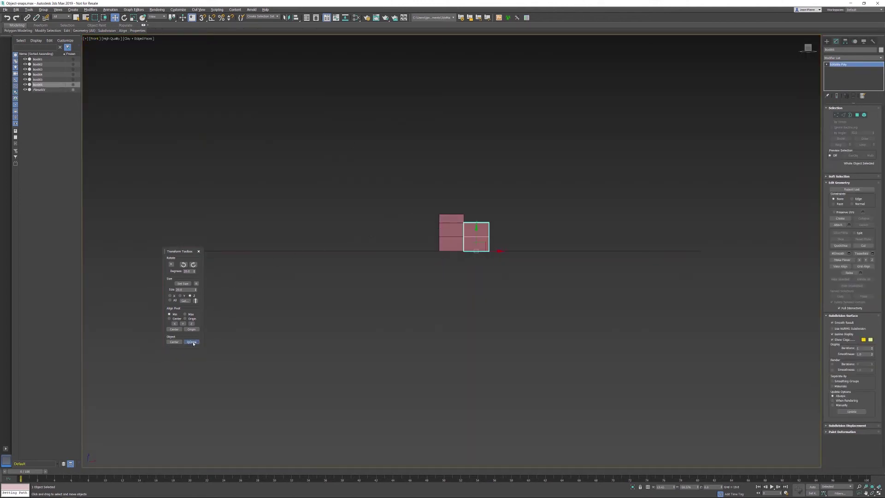
pyautogui.click(191, 342)
pyautogui.click(192, 342)
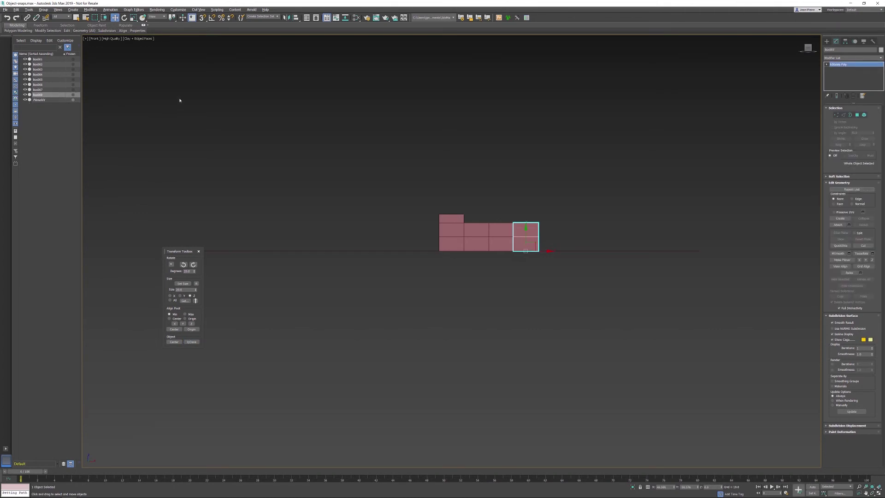
# - Quick-clone the newest box three times sideways as seen from the Left view
pyautogui.click(95, 39)
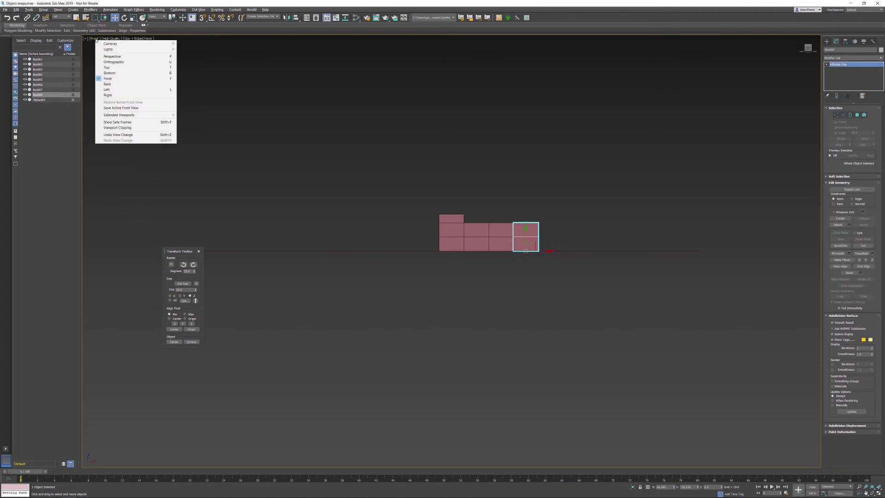
pyautogui.click(115, 90)
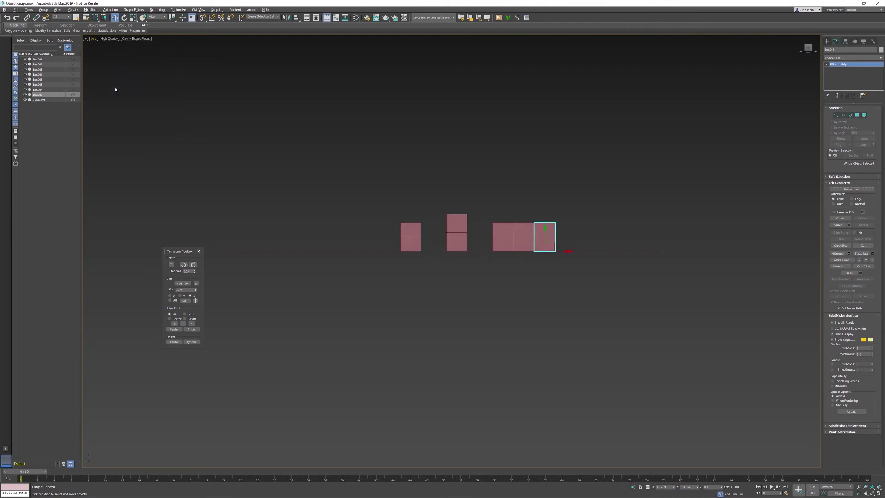
pyautogui.click(192, 342)
pyautogui.click(191, 342)
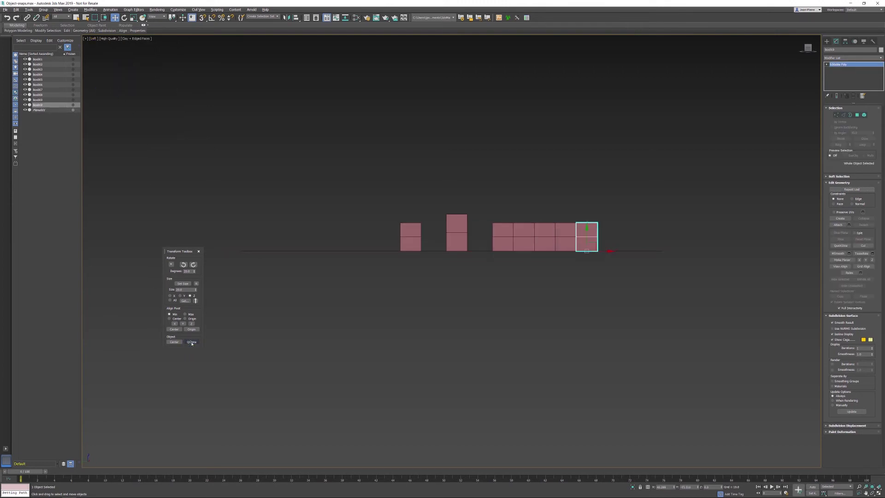
pyautogui.click(192, 342)
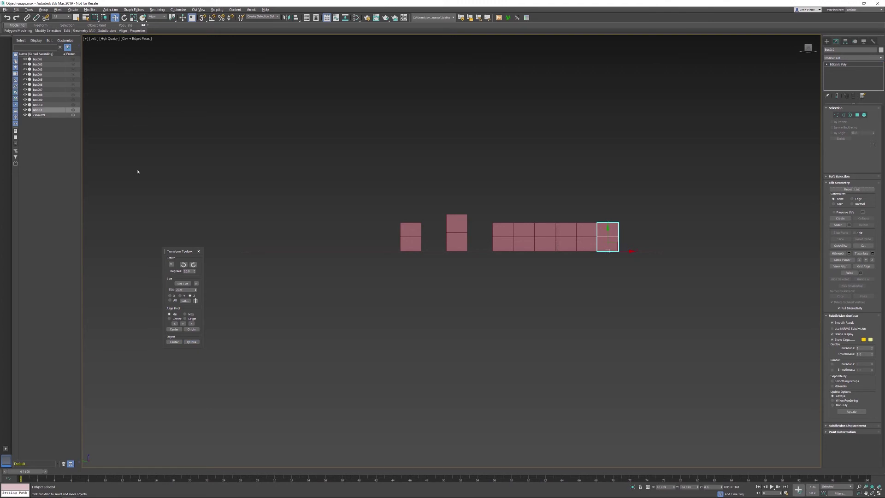
# - Stack four quick clones on top of the last box, working from the Top view
pyautogui.click(93, 40)
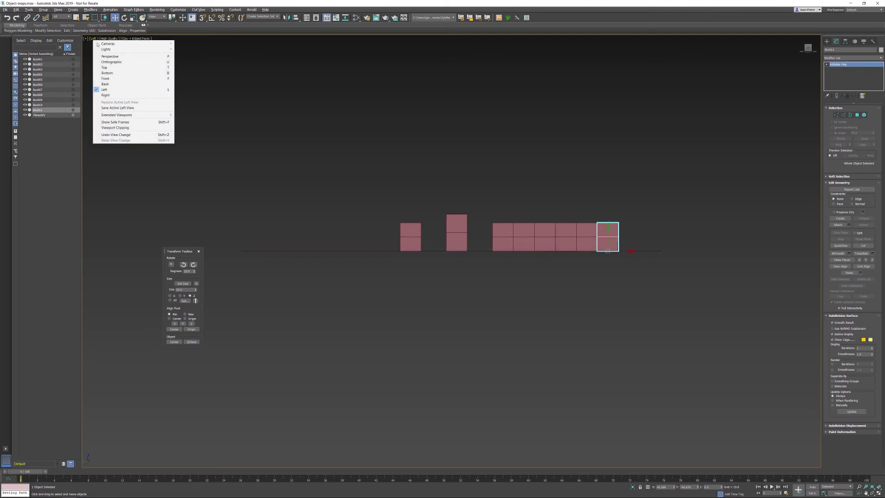
pyautogui.click(110, 68)
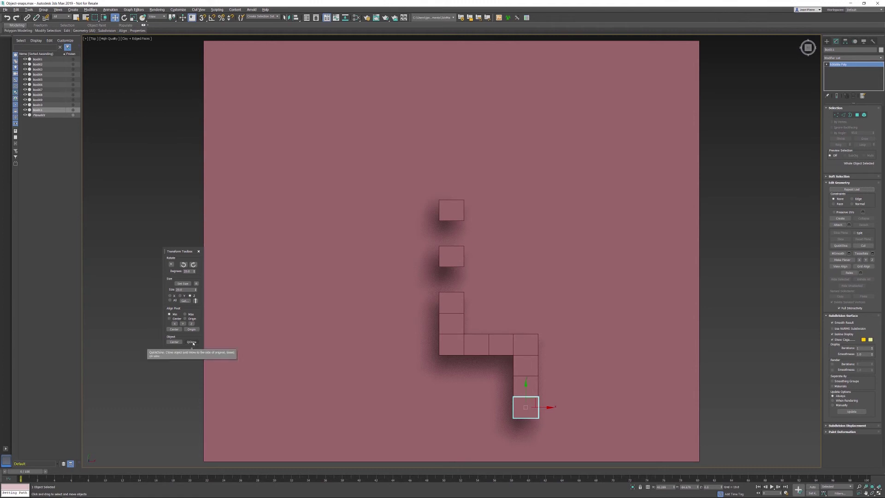
pyautogui.click(192, 342)
pyautogui.click(191, 342)
pyautogui.click(192, 342)
pyautogui.click(192, 342)
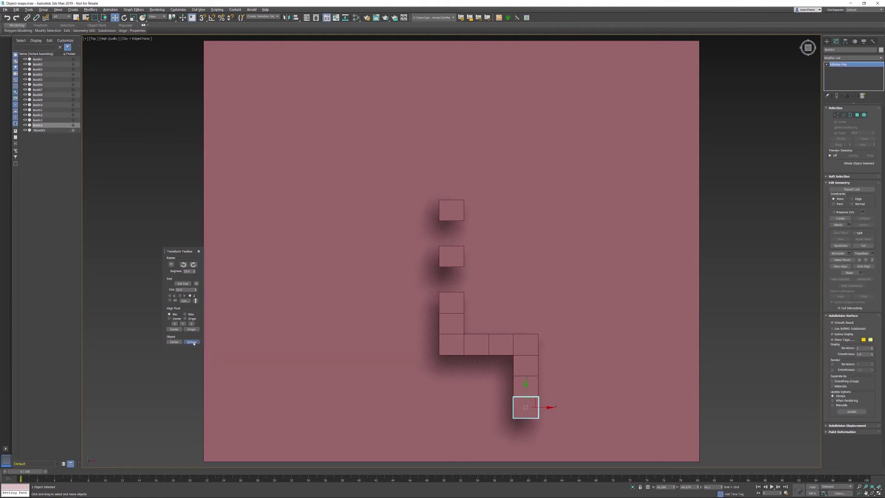
# - Return to the Perspective view and examine the chain of cloned boxes and the tower from an angle
pyautogui.click(93, 40)
pyautogui.click(108, 58)
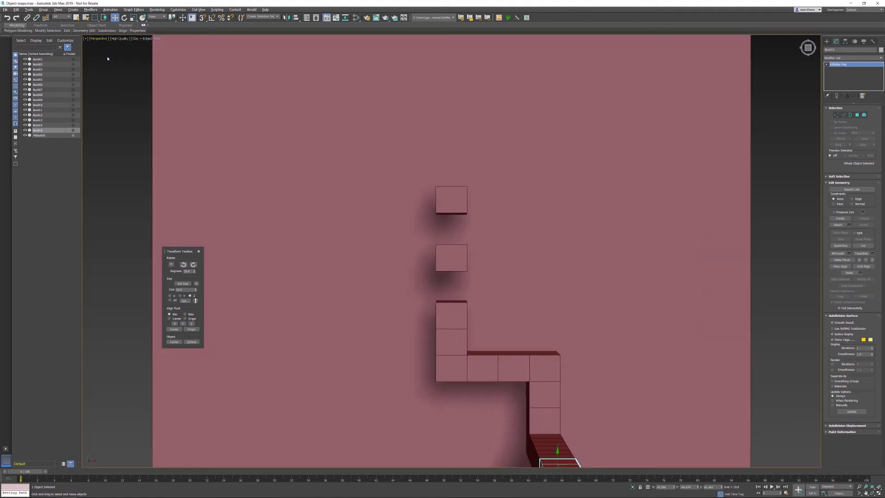
pyautogui.click(803, 39)
pyautogui.moveTo(579, 164); pyautogui.dragTo(410, 227, button='middle')
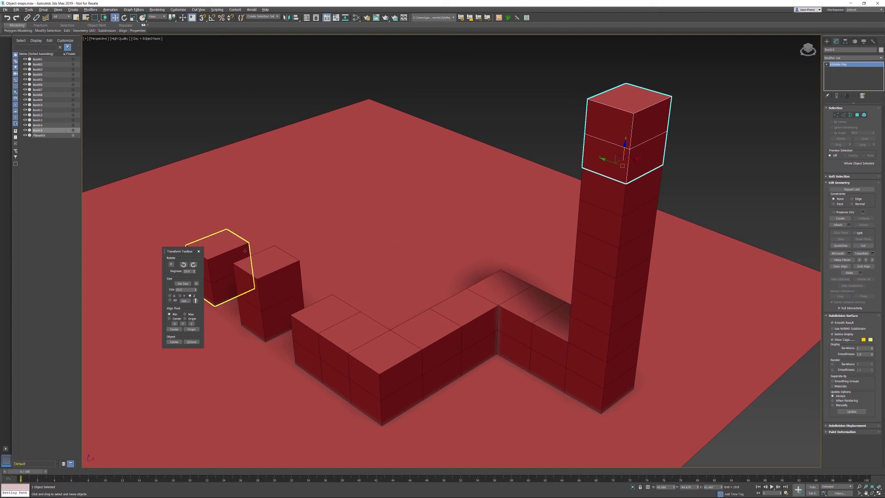
# - Close the Transform Toolbox and open it again
pyautogui.click(198, 252)
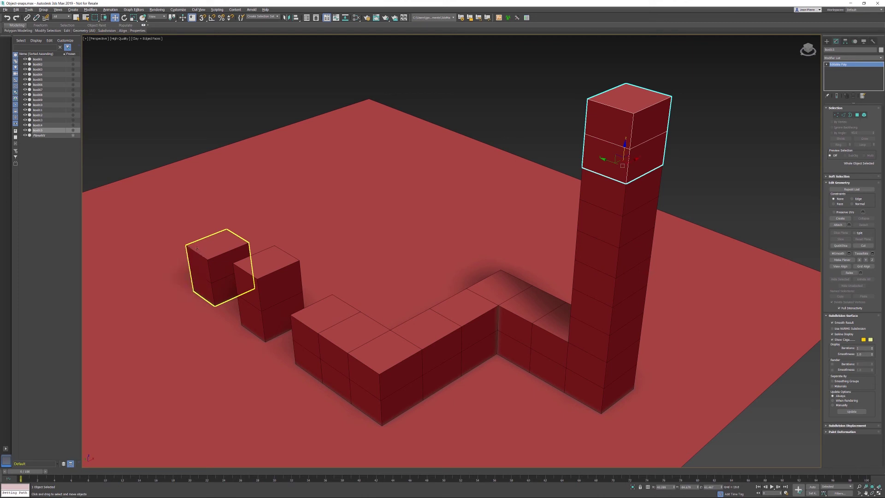
pyautogui.click(16, 10)
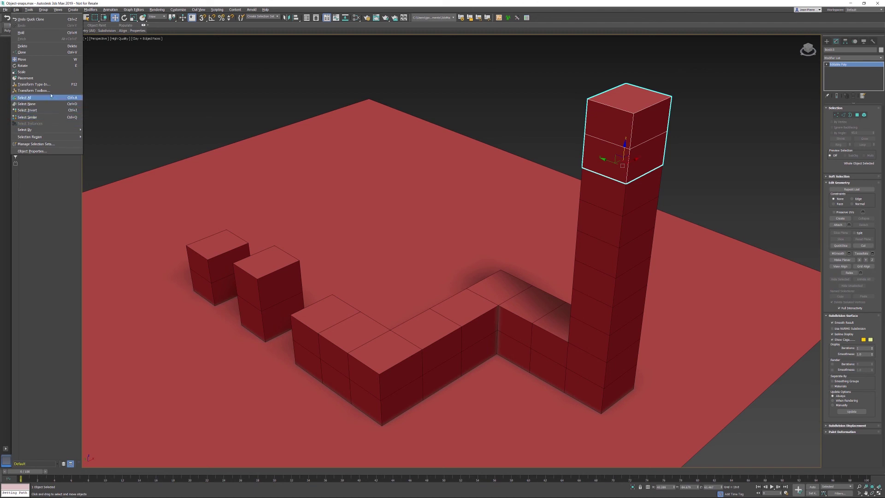
pyautogui.click(65, 91)
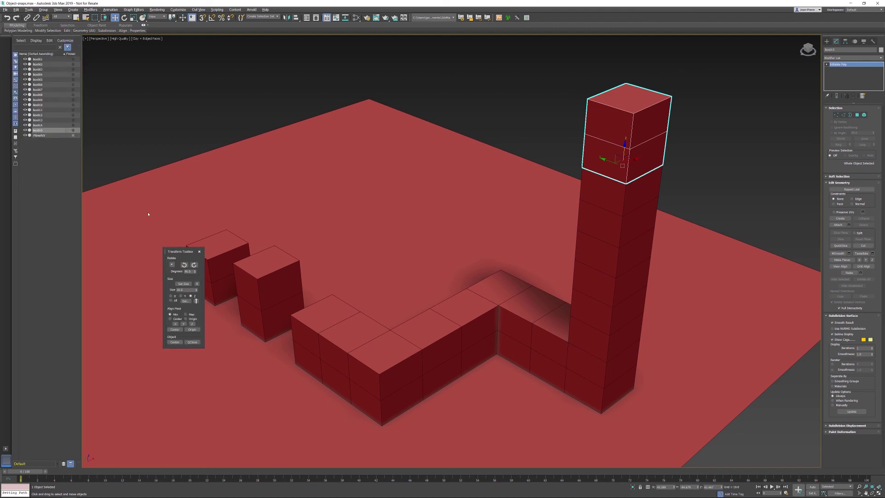